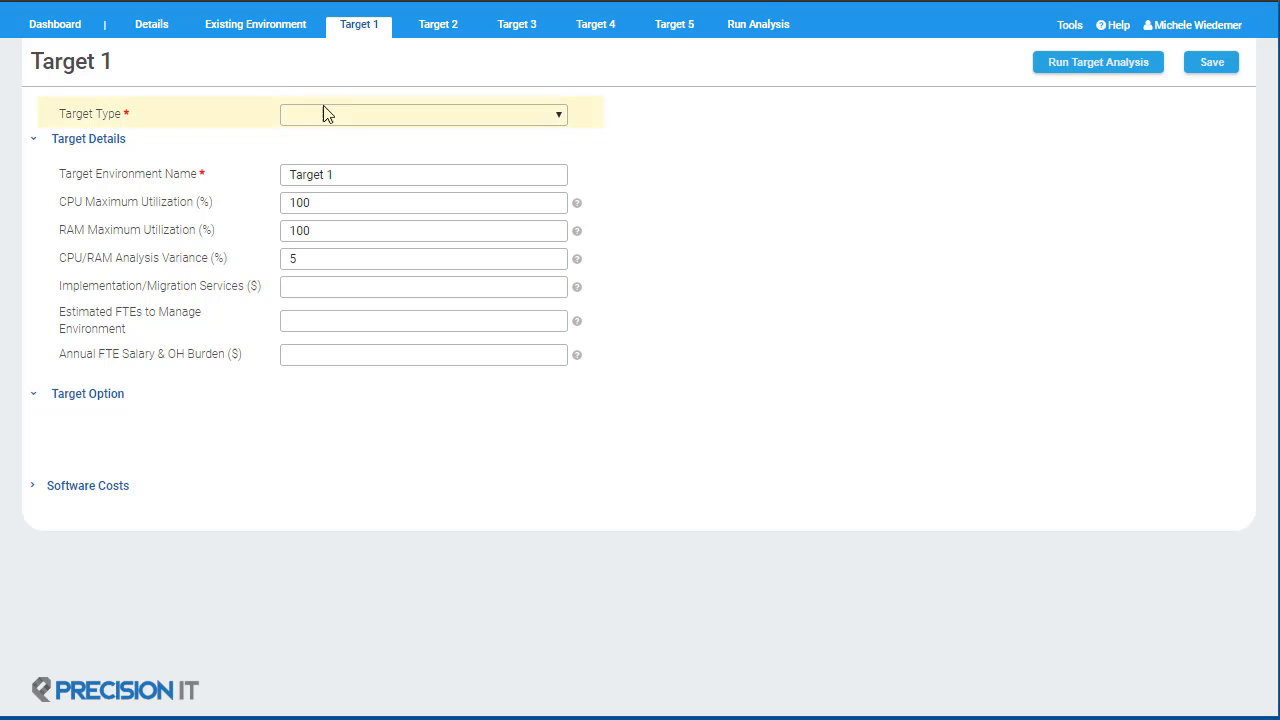
# Step: Set the target type to Compute and name the target environment Compute Refresh
pyautogui.click(323, 114)
pyautogui.click(318, 149)
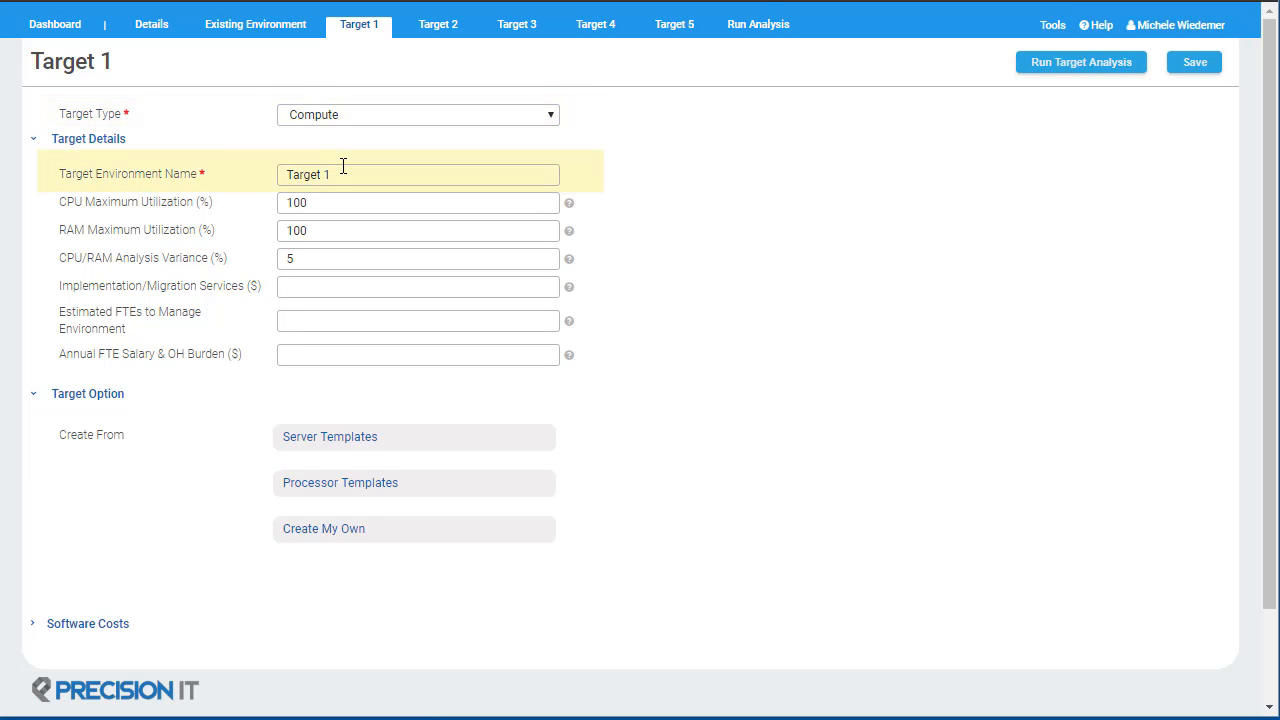
pyautogui.moveTo(333, 170); pyautogui.dragTo(270, 168)
pyautogui.write('Compute Re')
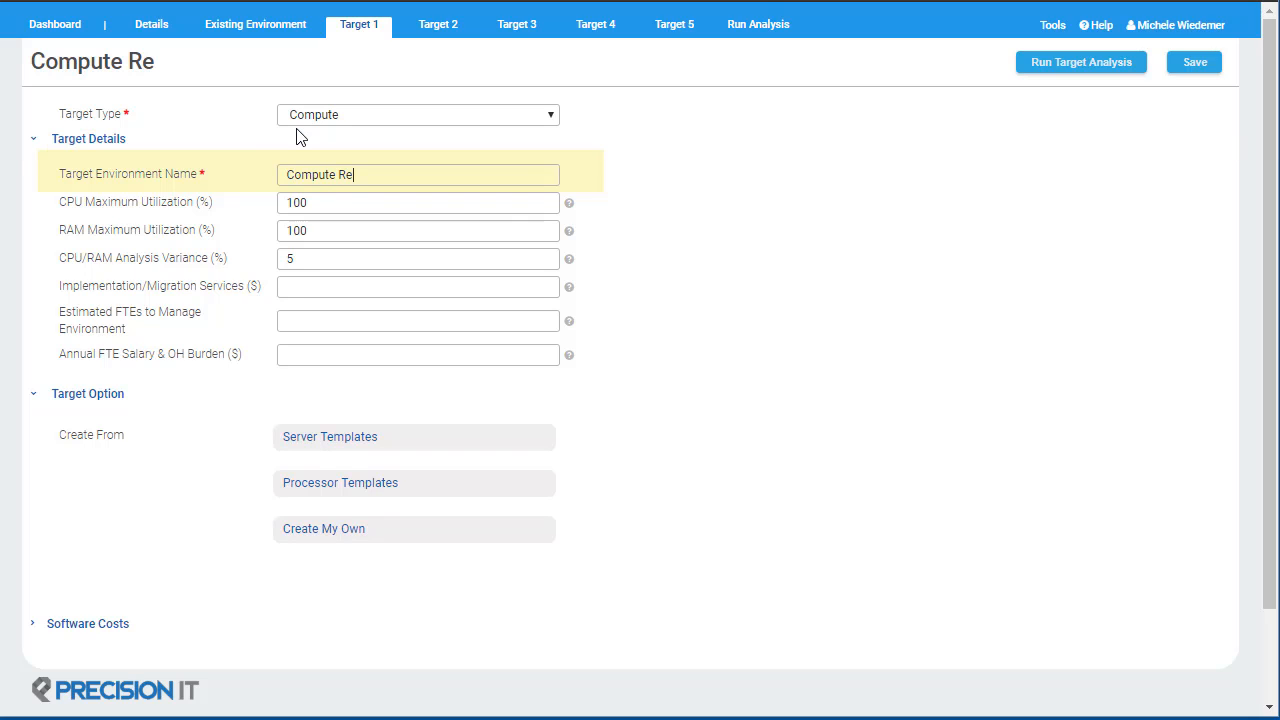
pyautogui.write('fresh')
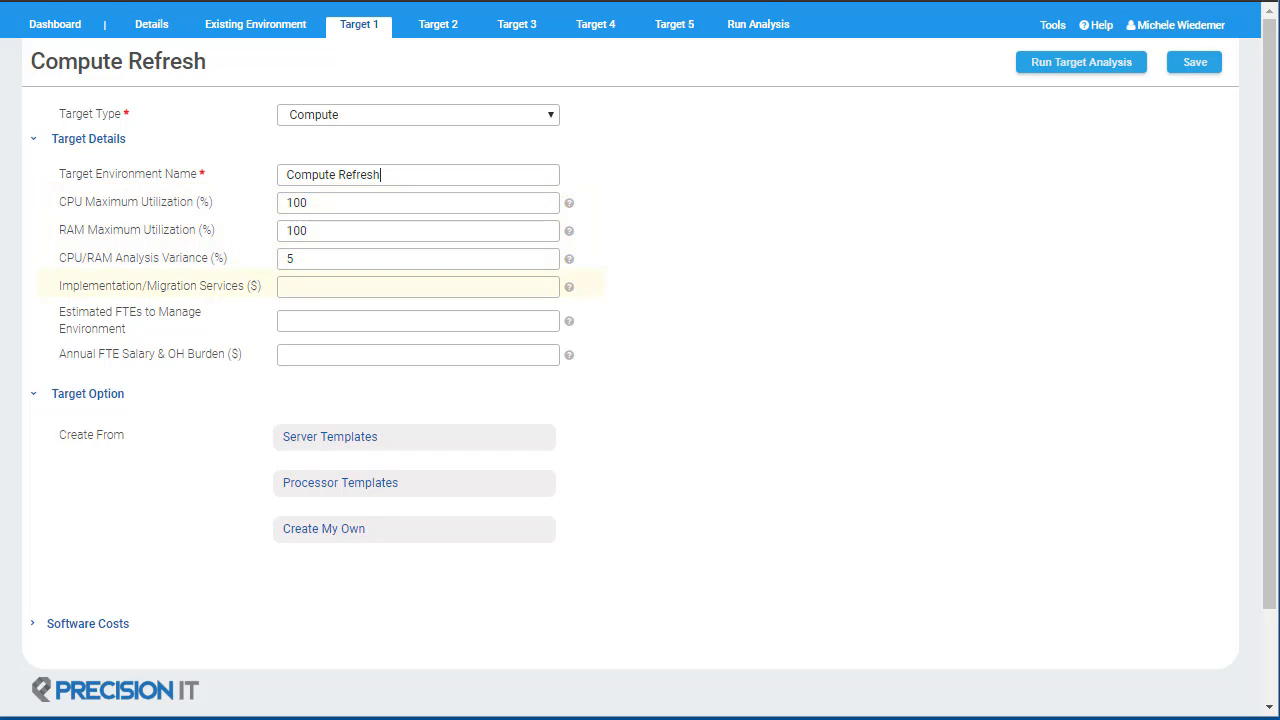
# Step: Set Implementation/Migration Services to 27000 dollars
pyautogui.click(294, 286)
pyautogui.write('25')
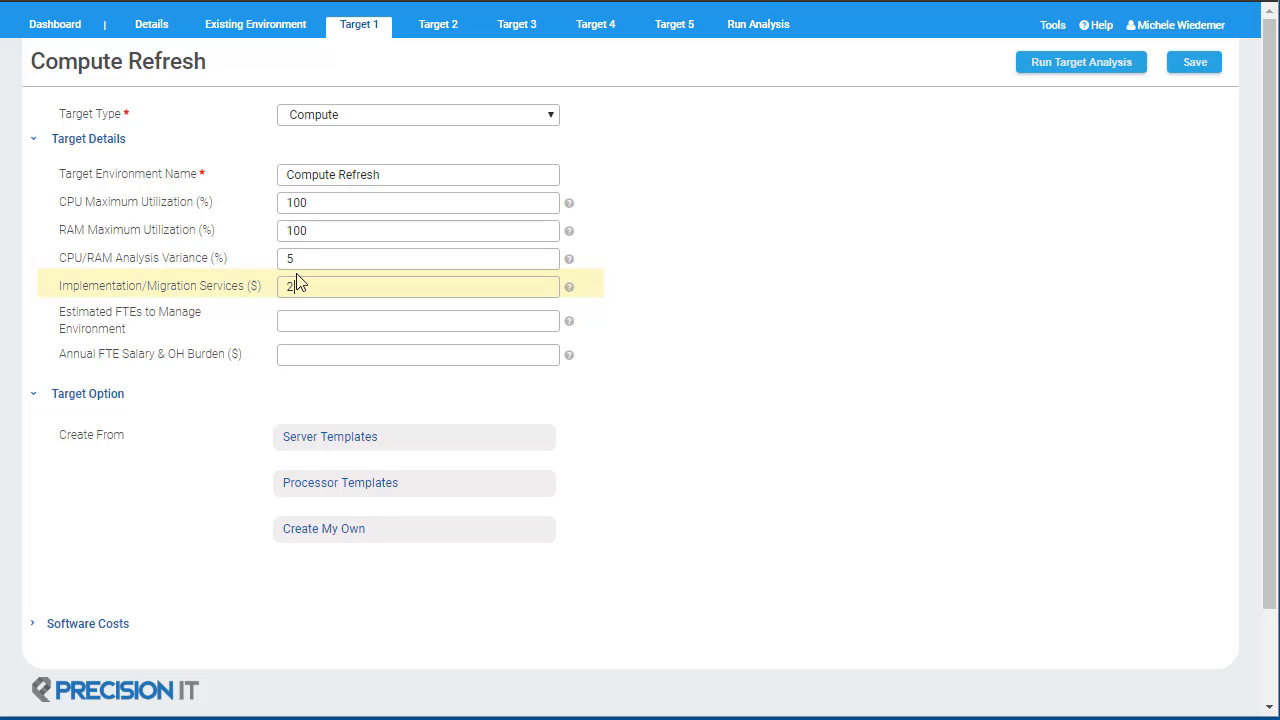
pyautogui.write('000')
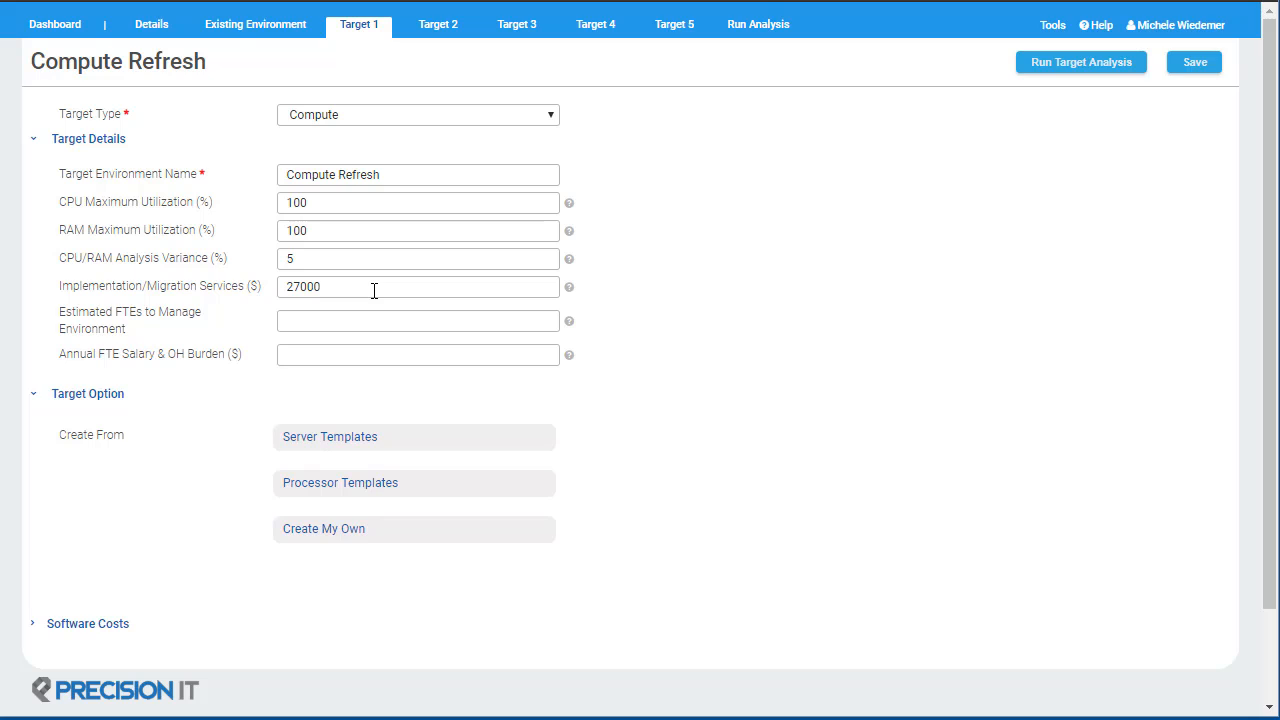
# Step: Add an HPE DL360 Gen10 server with Xeon Gold 6140 and 1024 GB RAM from the server templates
pyautogui.click(368, 445)
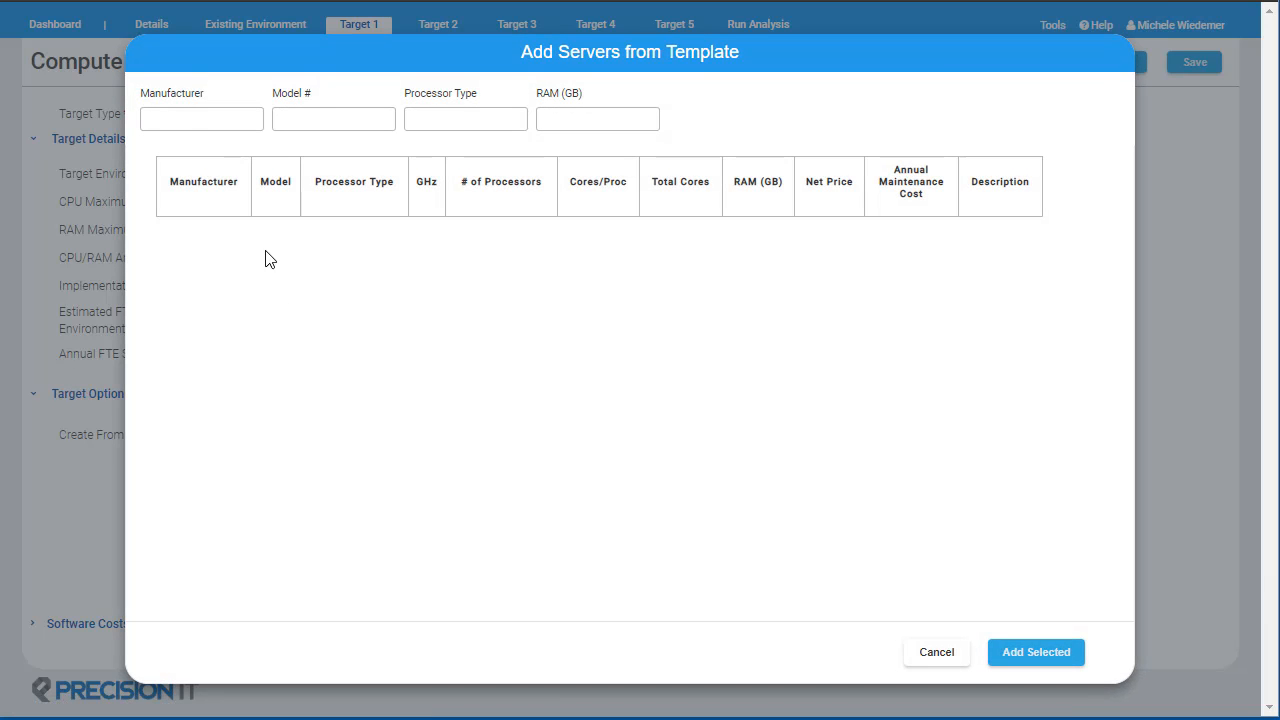
pyautogui.click(167, 125)
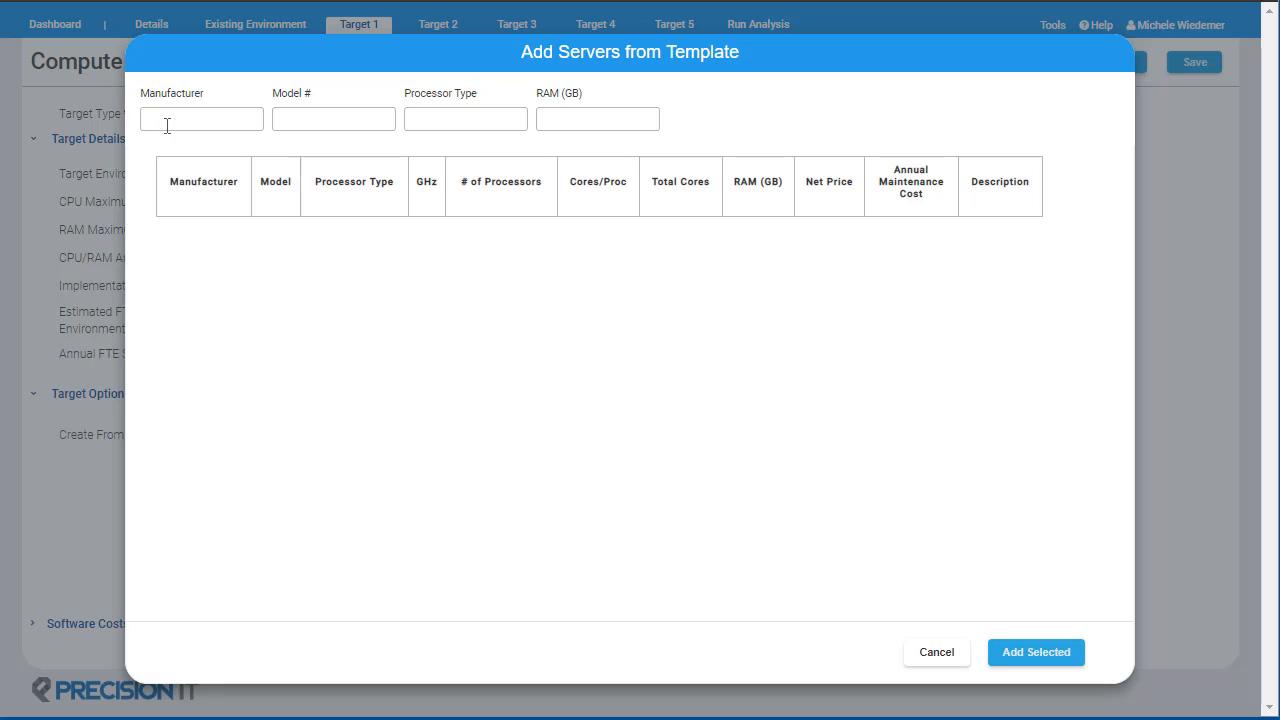
pyautogui.write('HPE')
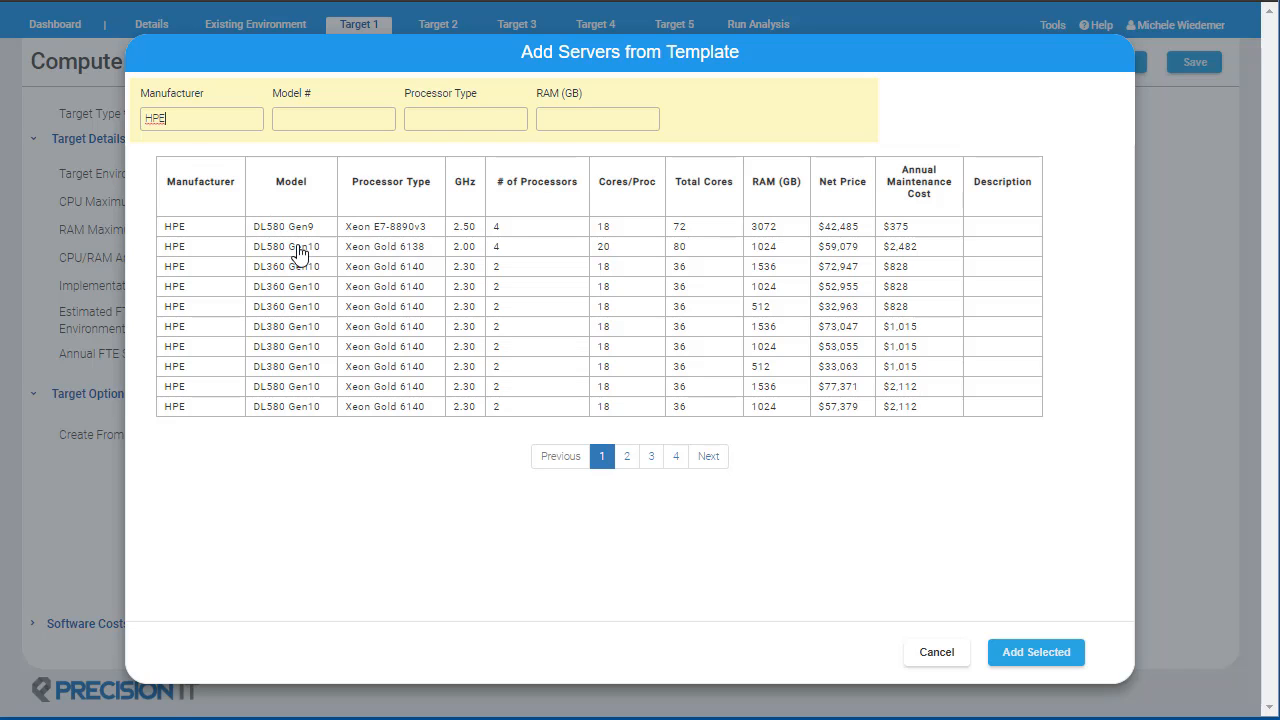
pyautogui.click(305, 288)
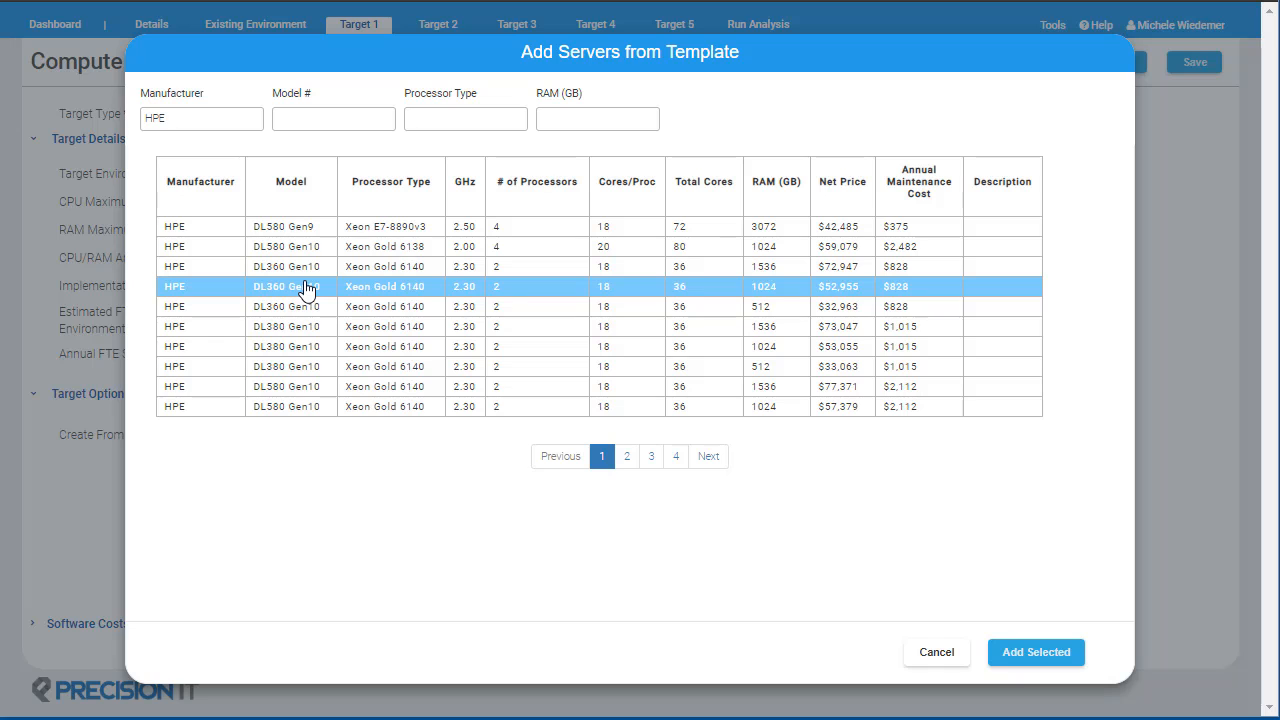
pyautogui.click(1036, 652)
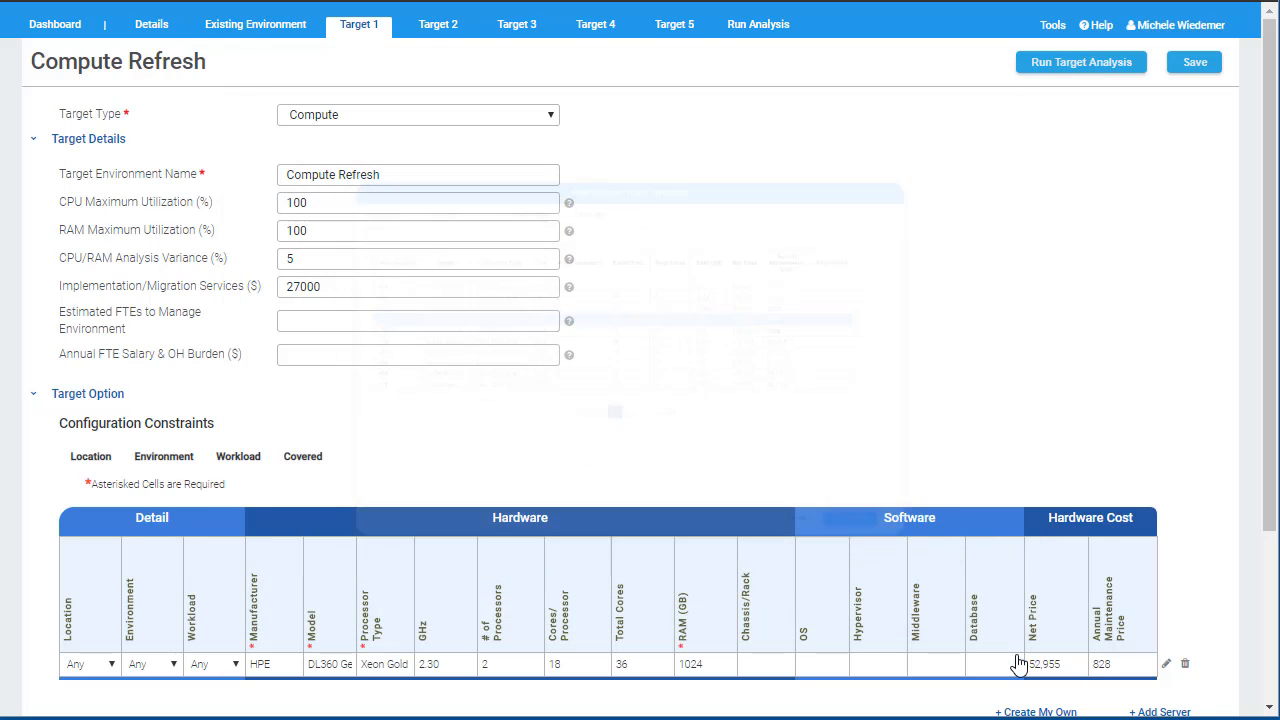
# Step: Set the server's OS to Red Hat Enterprise Linux for Virtual Datacenters Premium (with Smart Management)
pyautogui.scroll(-2, 1019, 665)
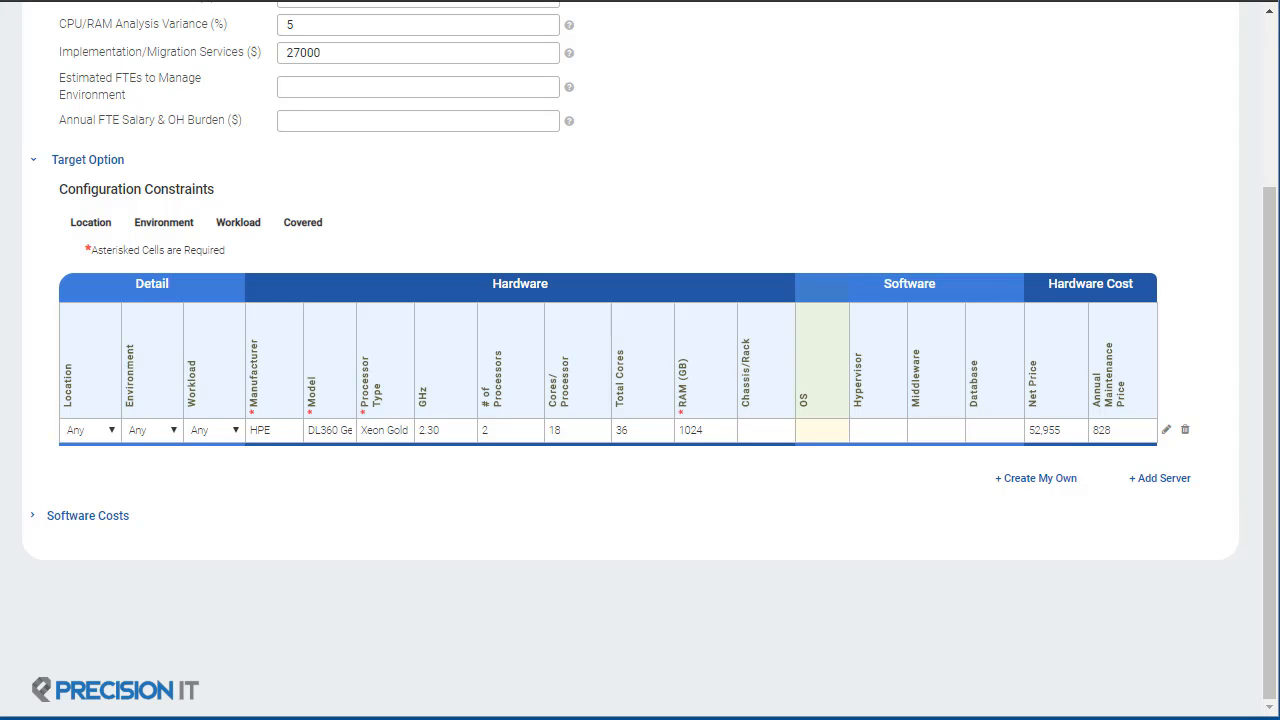
pyautogui.click(822, 430)
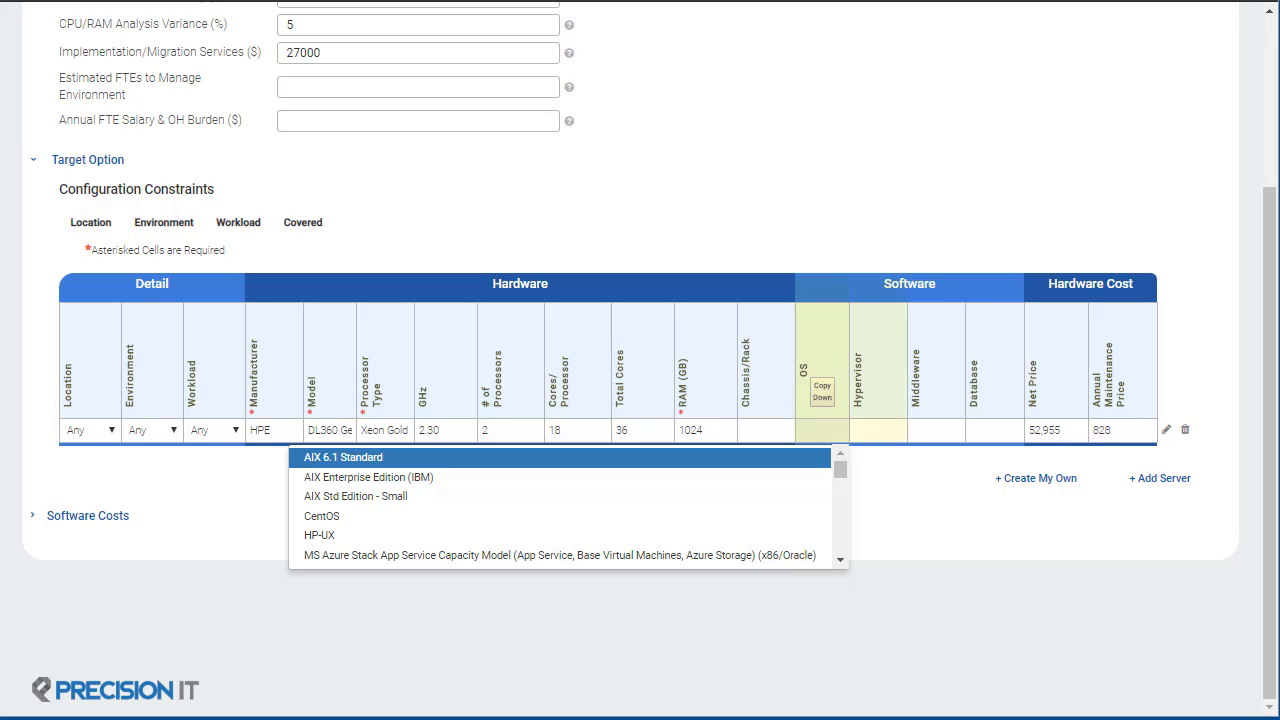
pyautogui.write('red h')
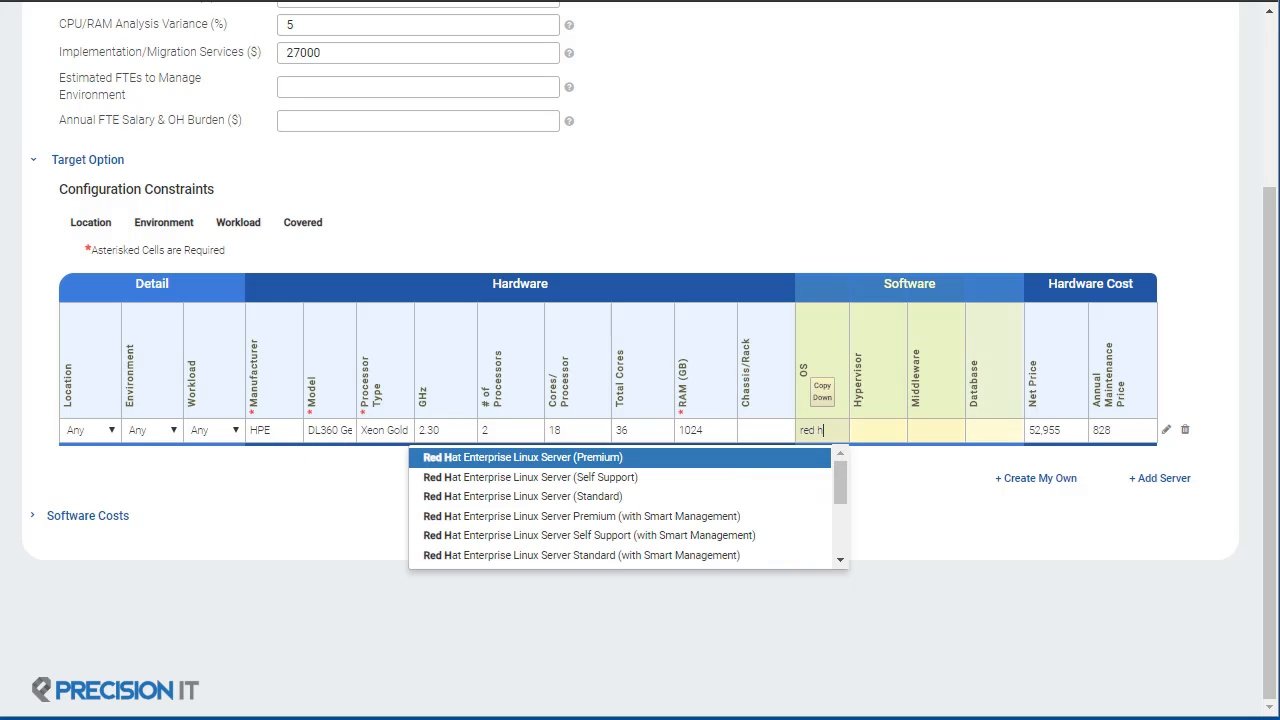
pyautogui.write('at enterprise linux for')
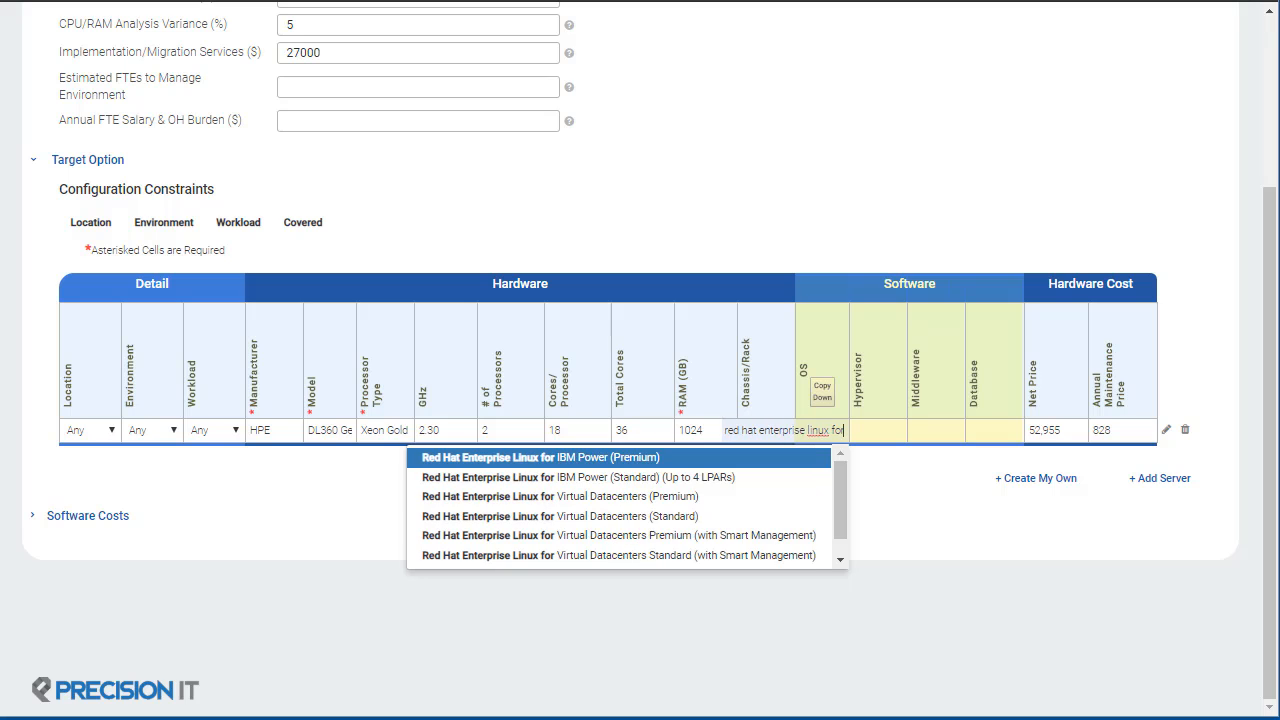
pyautogui.click(505, 537)
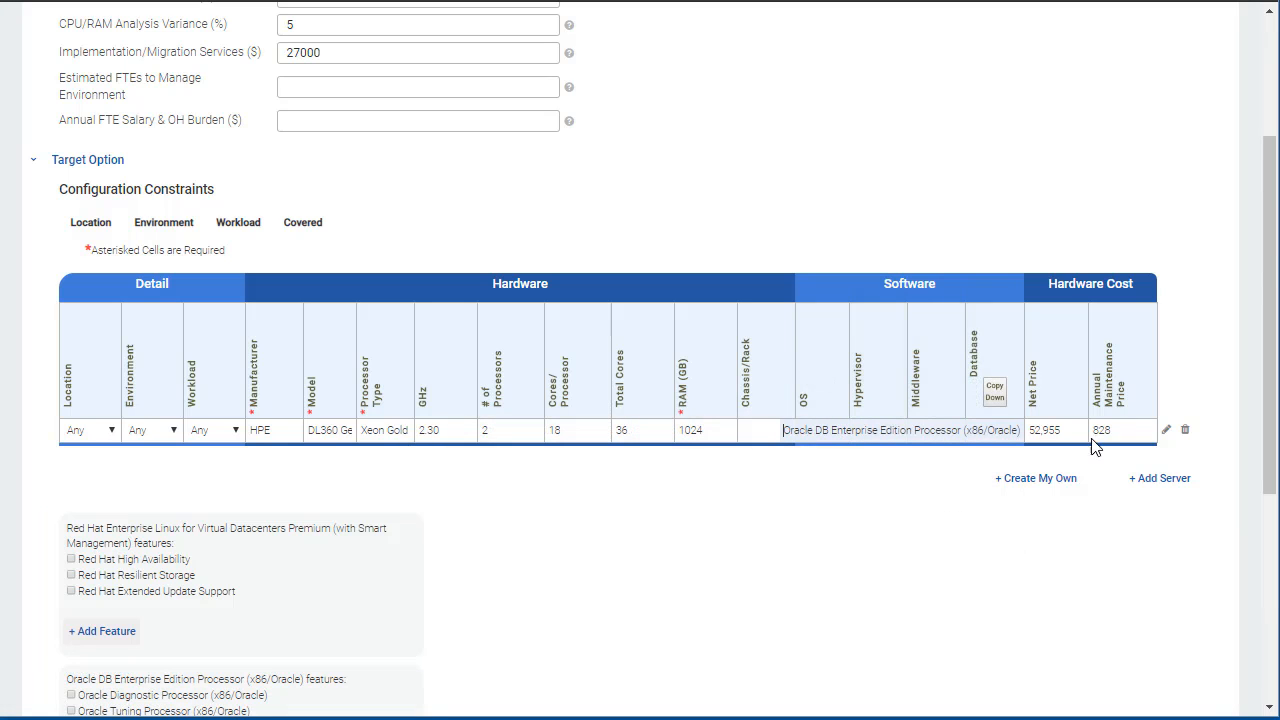
# Step: Review the server's hardware and cost configuration and save it
pyautogui.click(1166, 430)
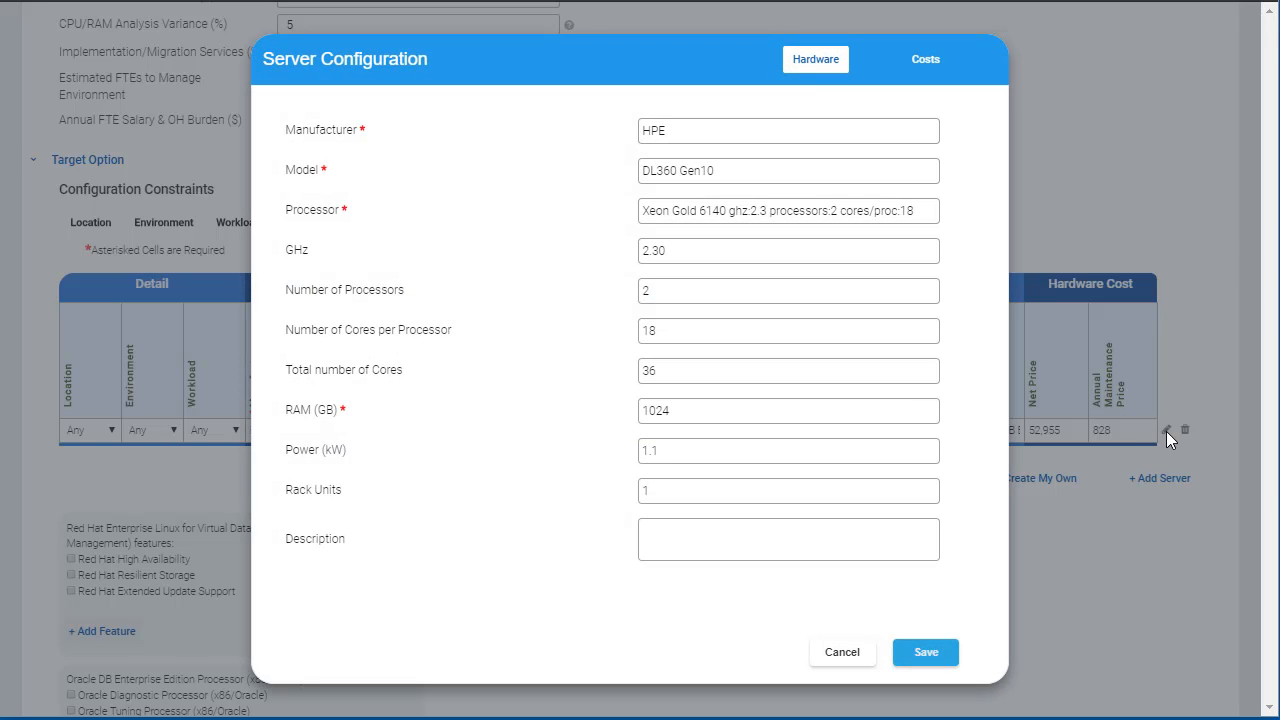
pyautogui.click(922, 62)
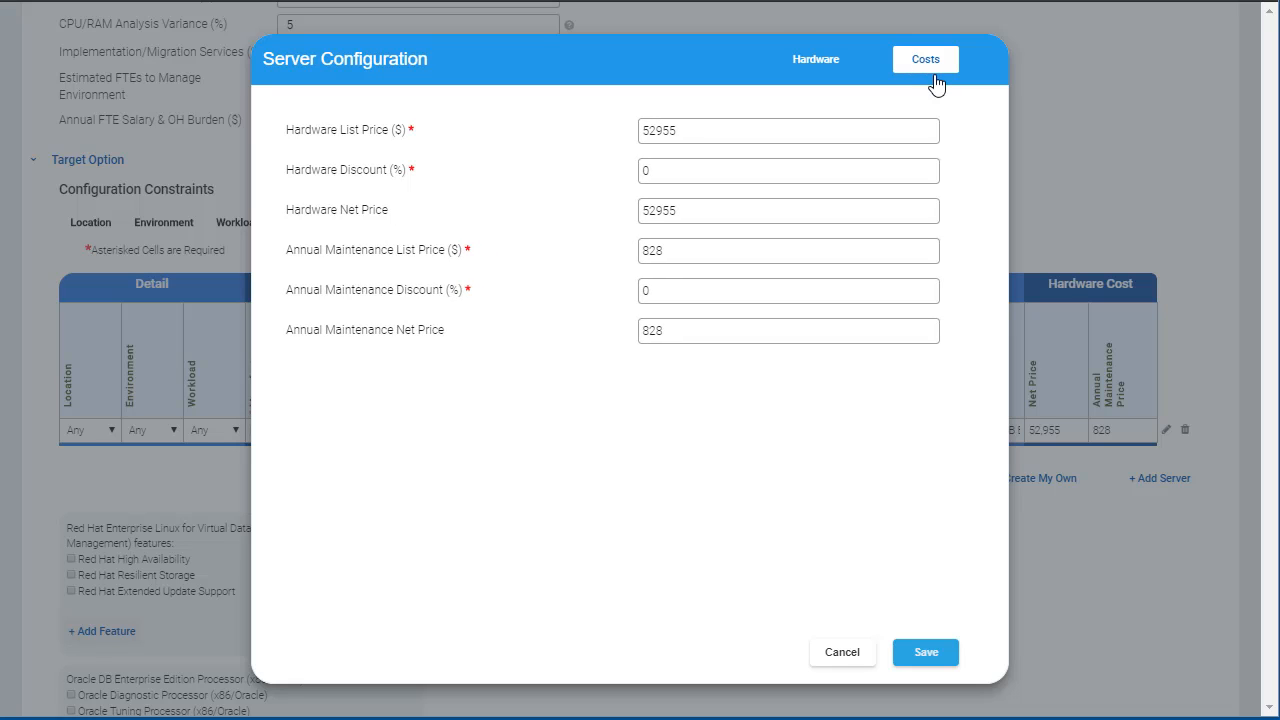
pyautogui.click(931, 655)
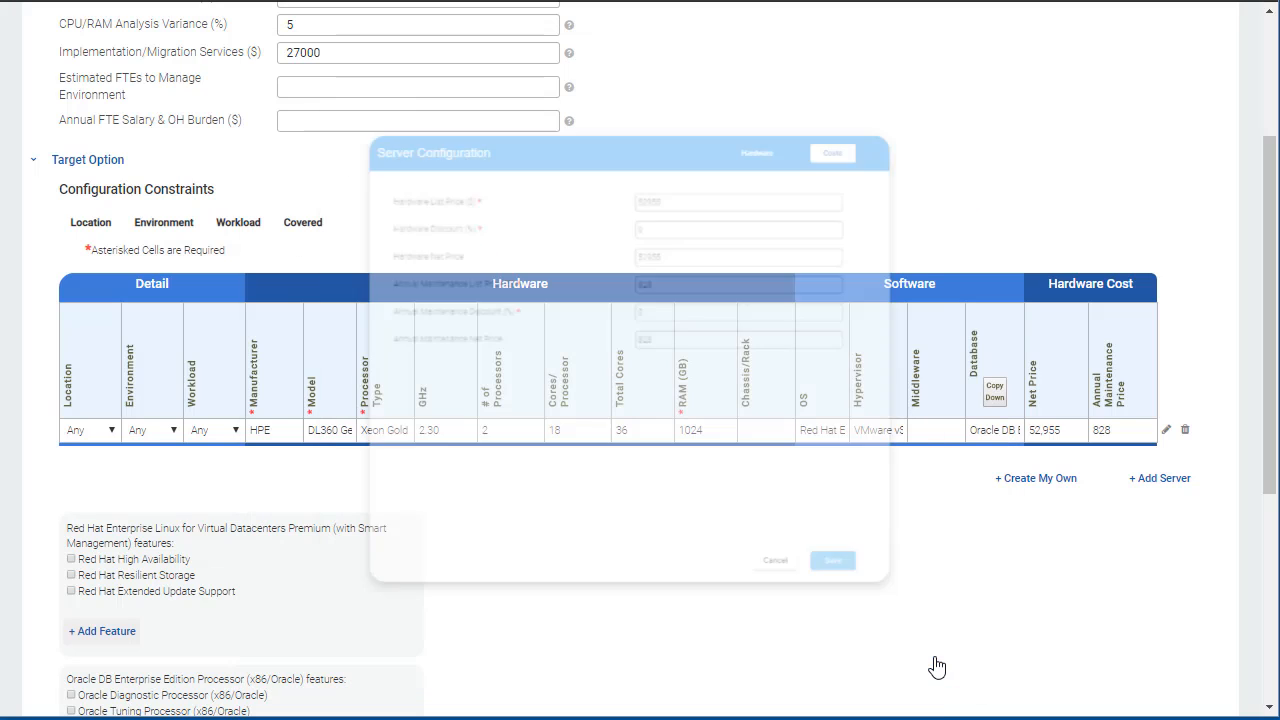
pyautogui.scroll(-3, 931, 666)
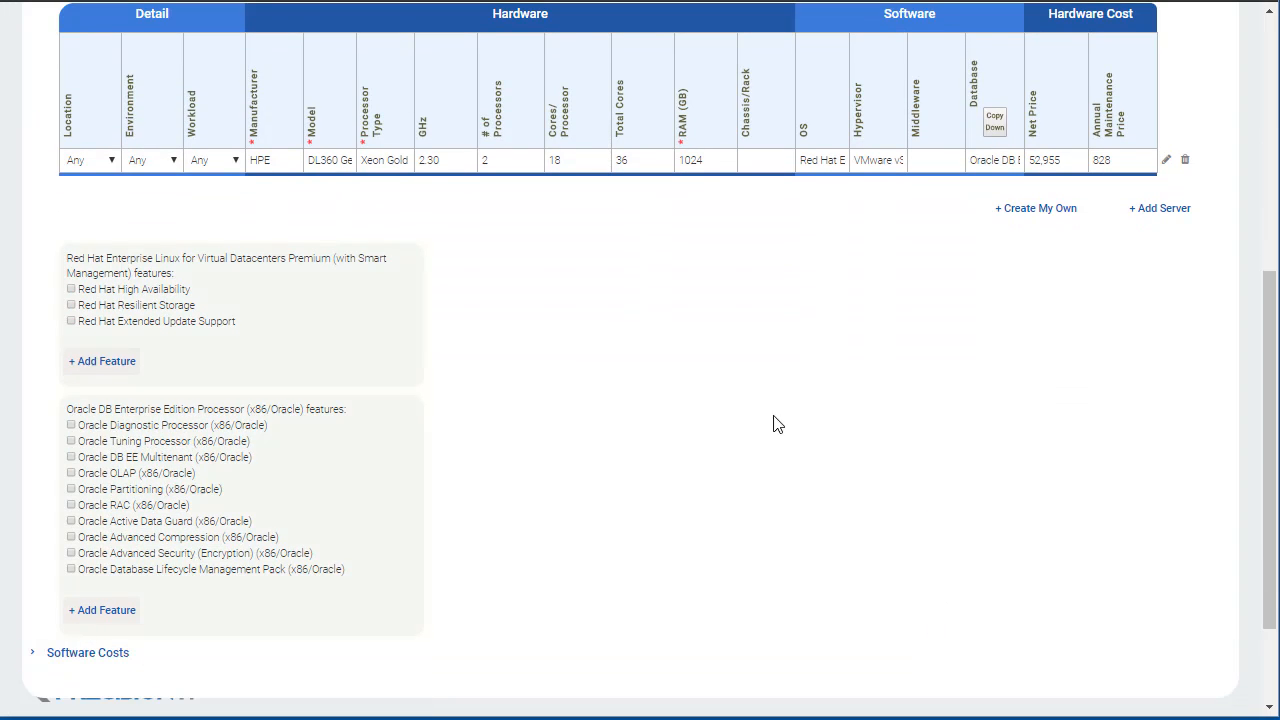
pyautogui.click(101, 364)
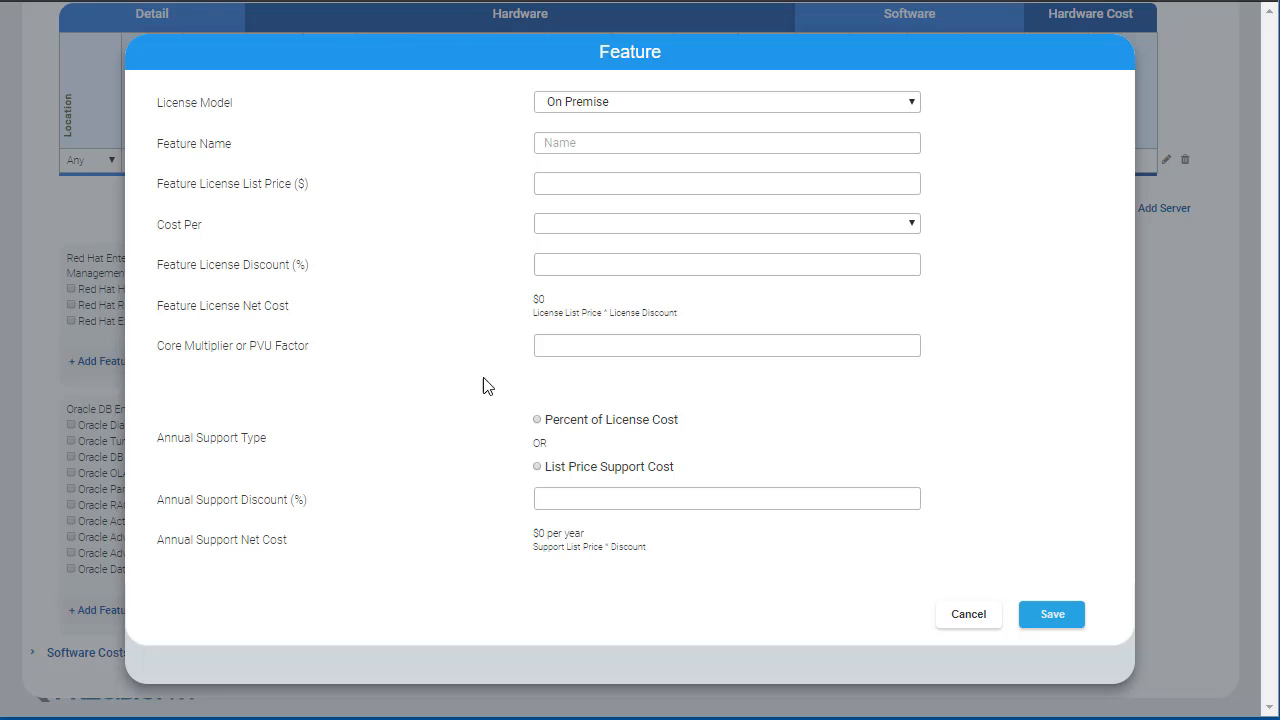
pyautogui.click(966, 614)
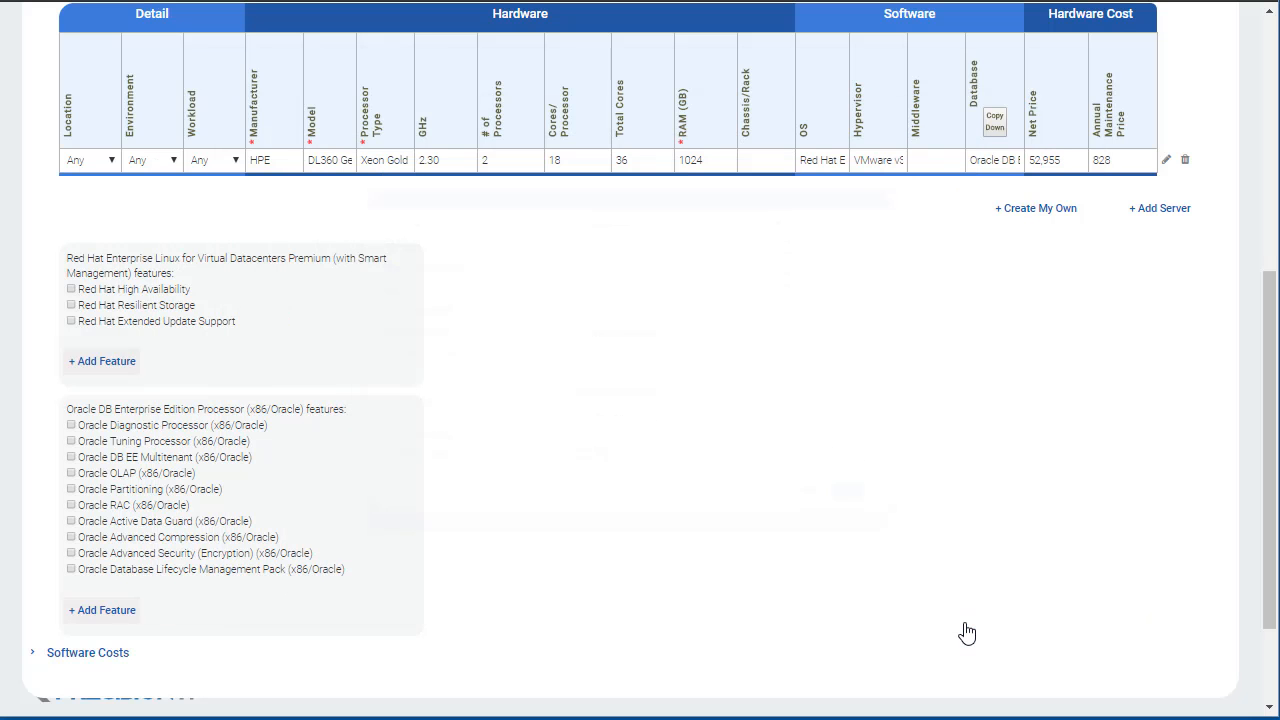
# Step: Expand and review the Software Costs table for the configured server
pyautogui.scroll(-1, 778, 530)
pyautogui.scroll(-1, 778, 530)
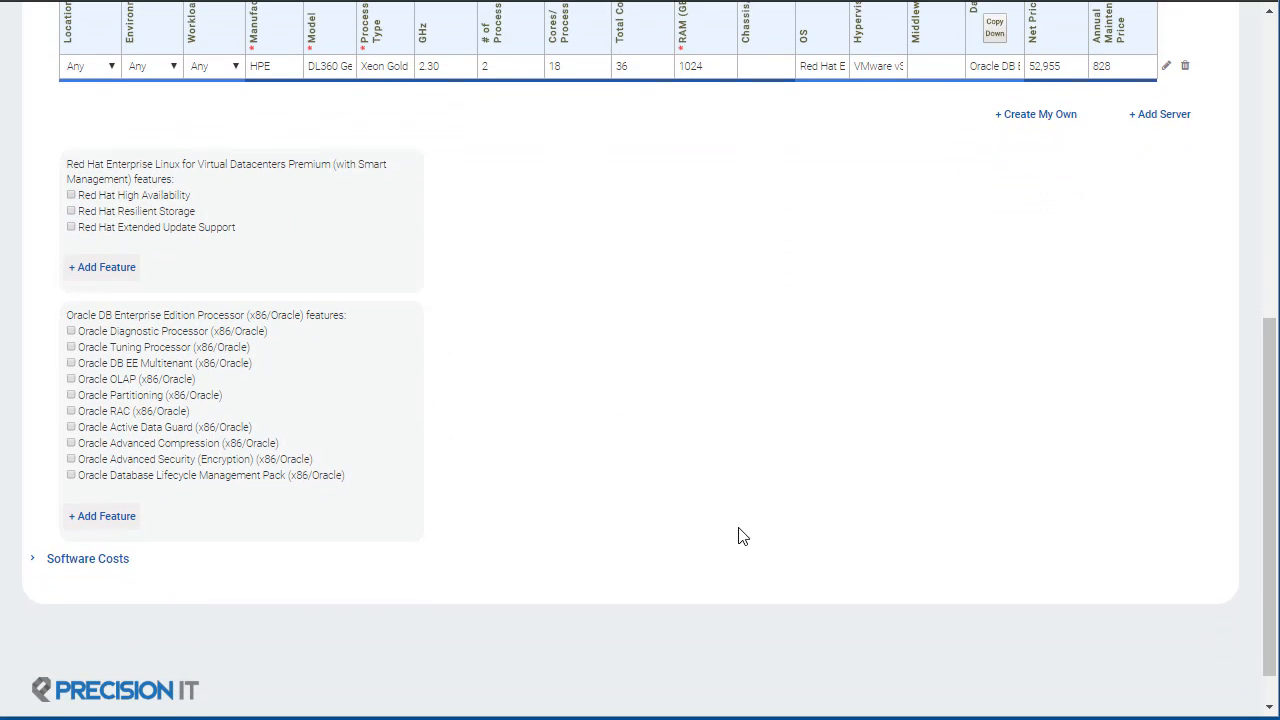
pyautogui.click(110, 560)
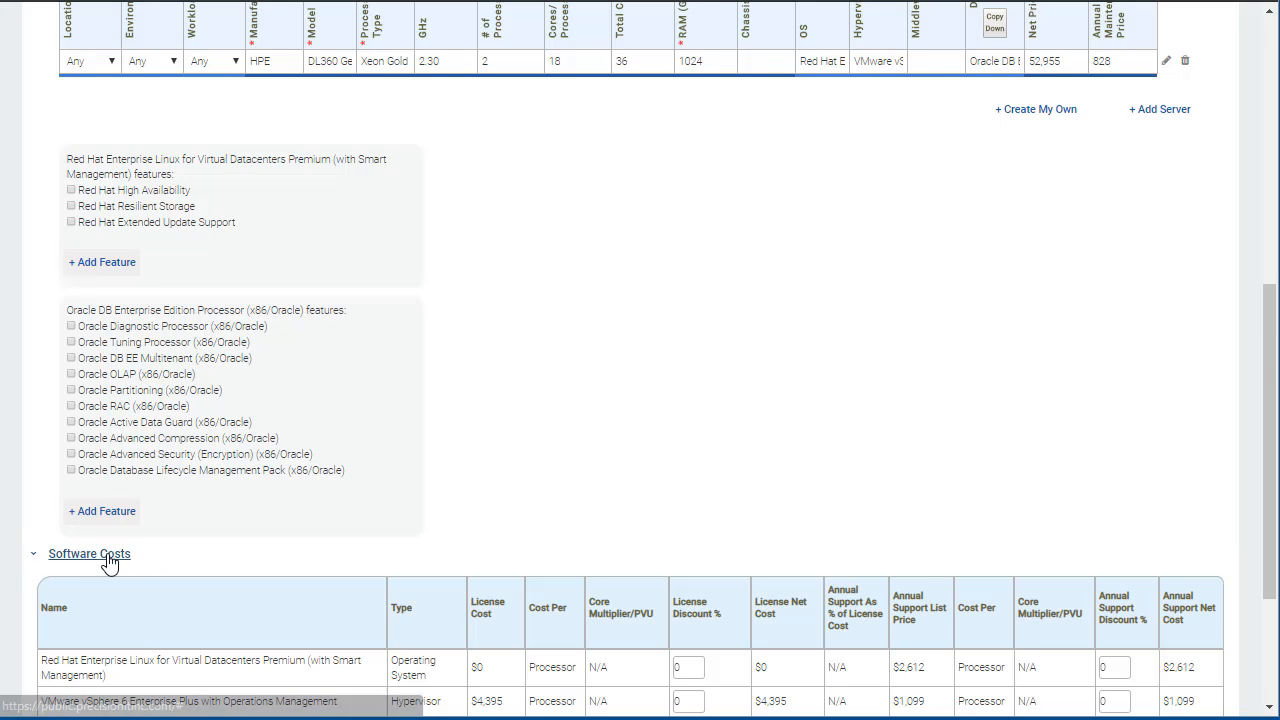
pyautogui.scroll(-2, 855, 435)
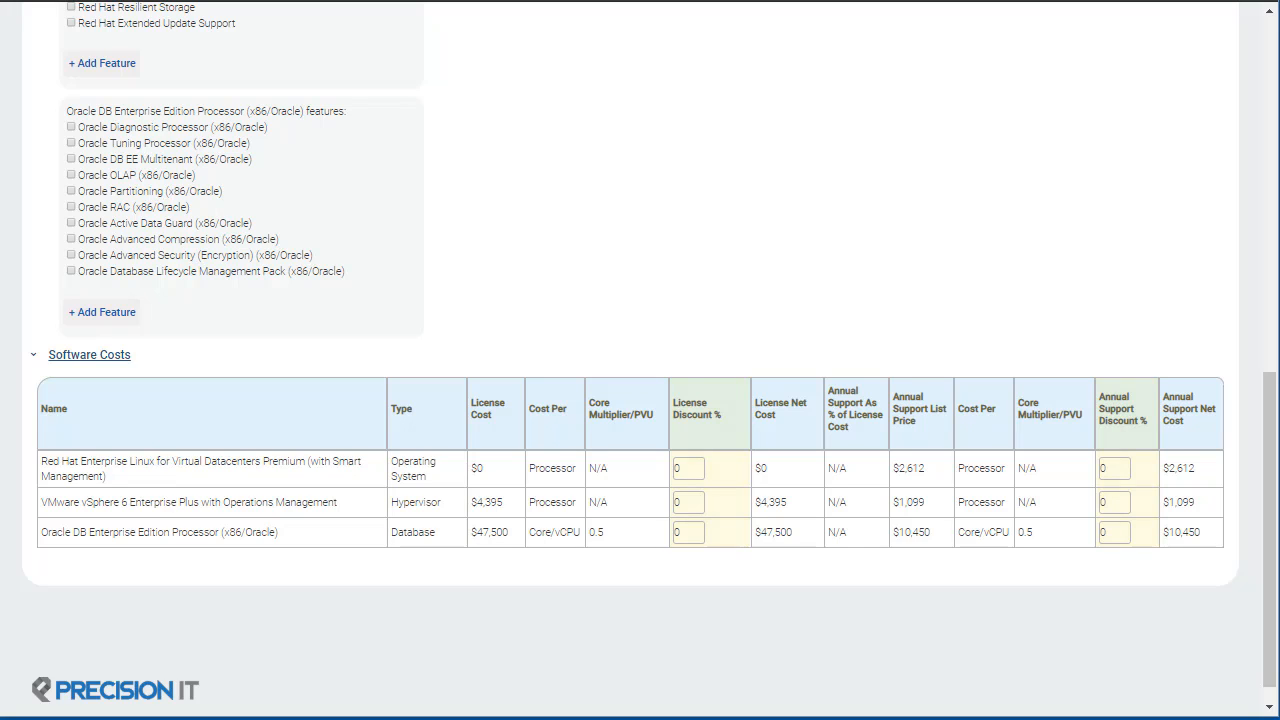
pyautogui.scroll(10, 895, 605)
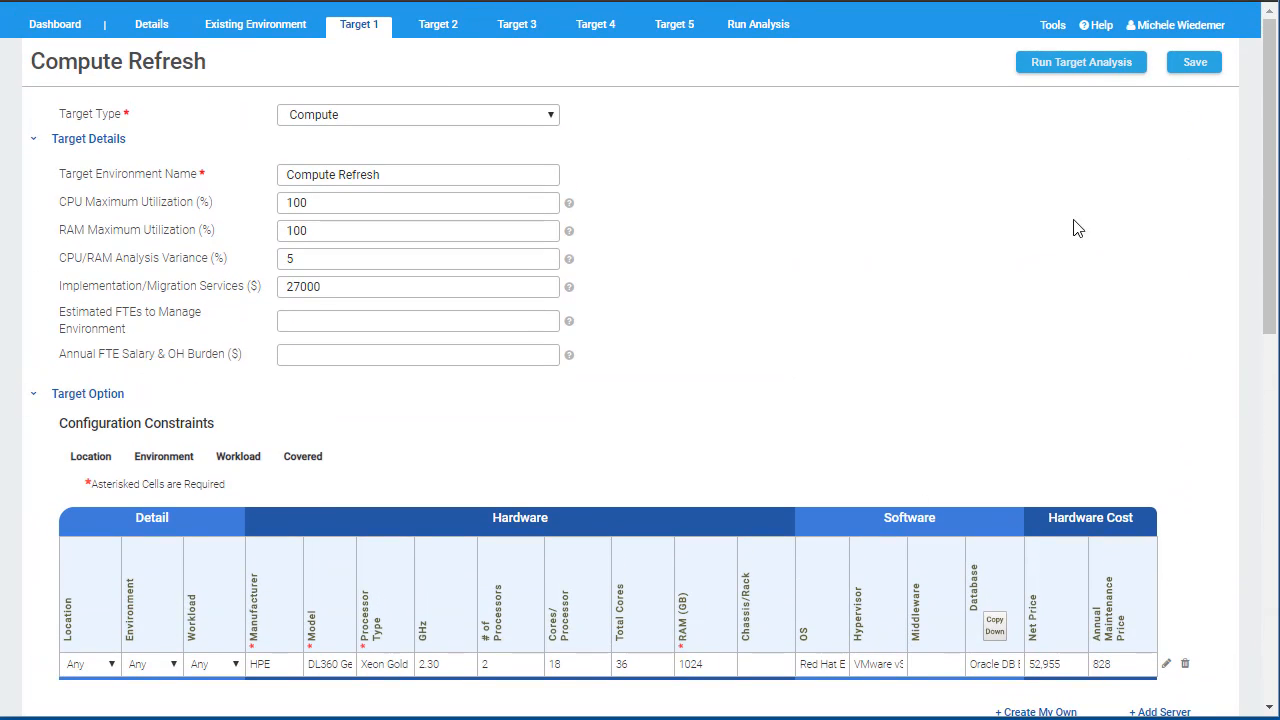
# Step: Save the target environment and run the analysis
pyautogui.click(1196, 64)
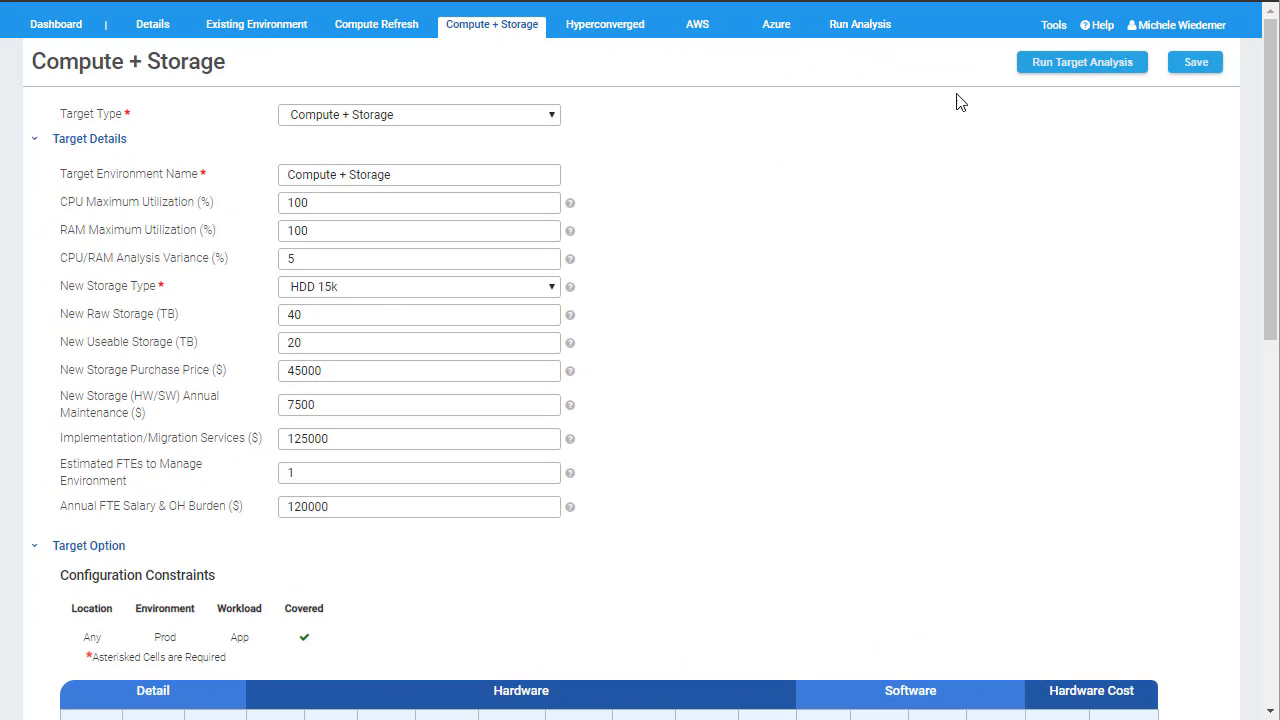
pyautogui.click(1049, 72)
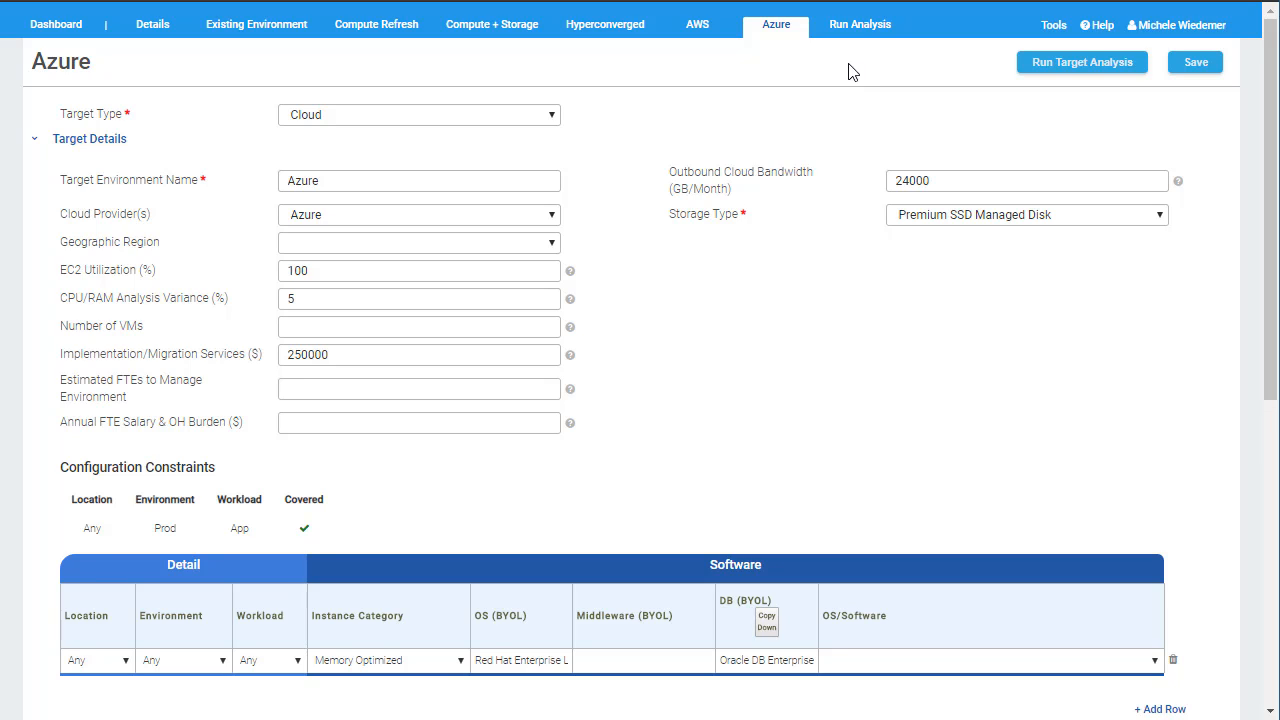
pyautogui.click(865, 30)
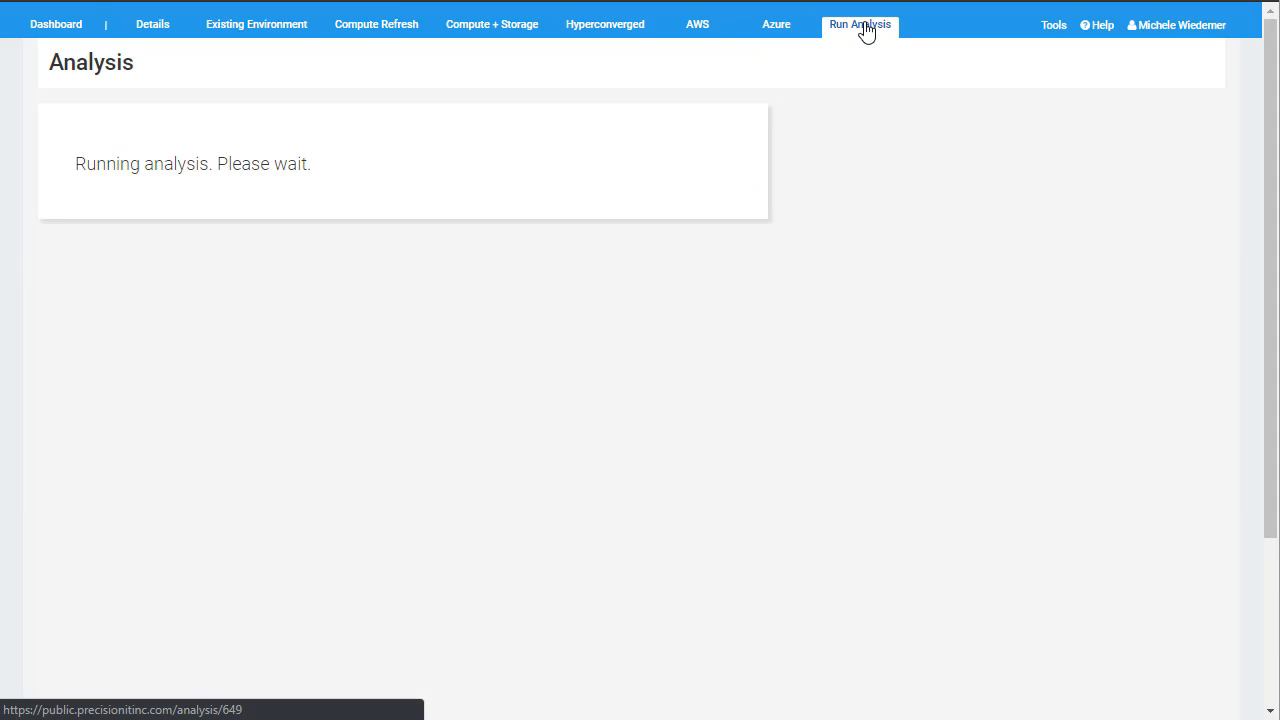